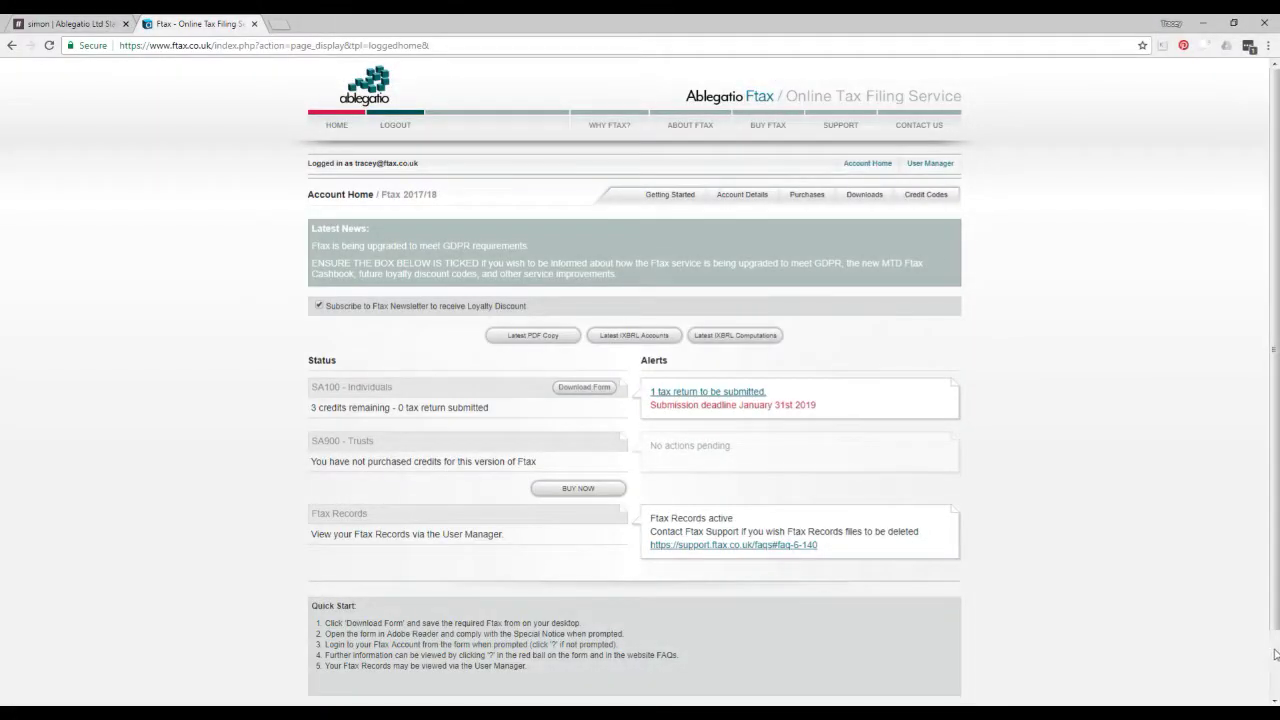
Step: Save the downloaded SA100 form into the Ftax forms folder and open it in Adobe Reader
left_click(585, 390)
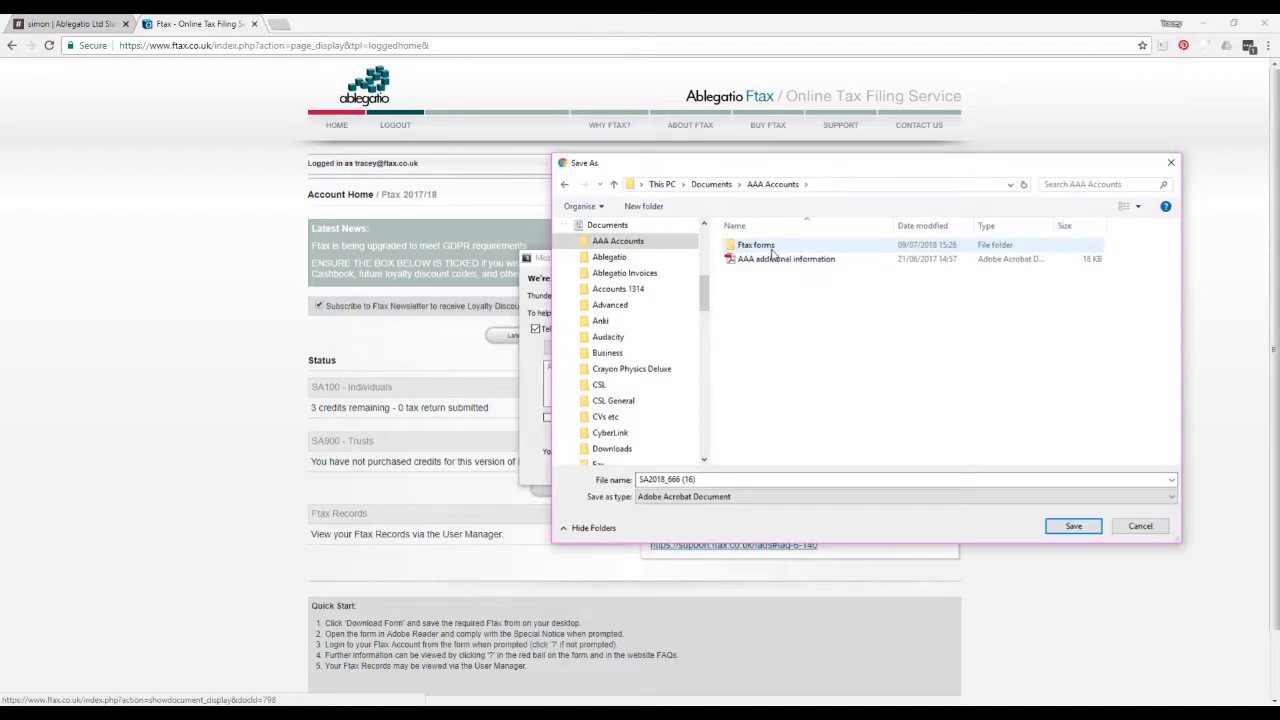
double_click(772, 252)
double_click(660, 479)
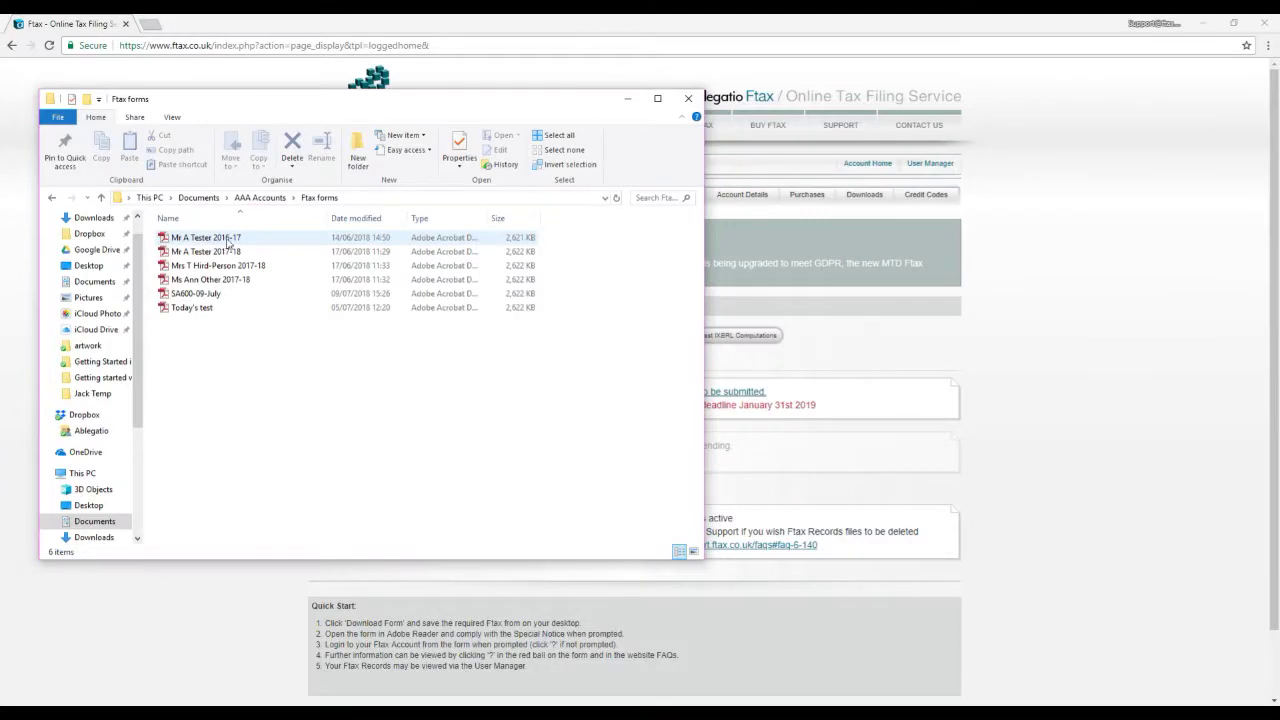
right_click(238, 295)
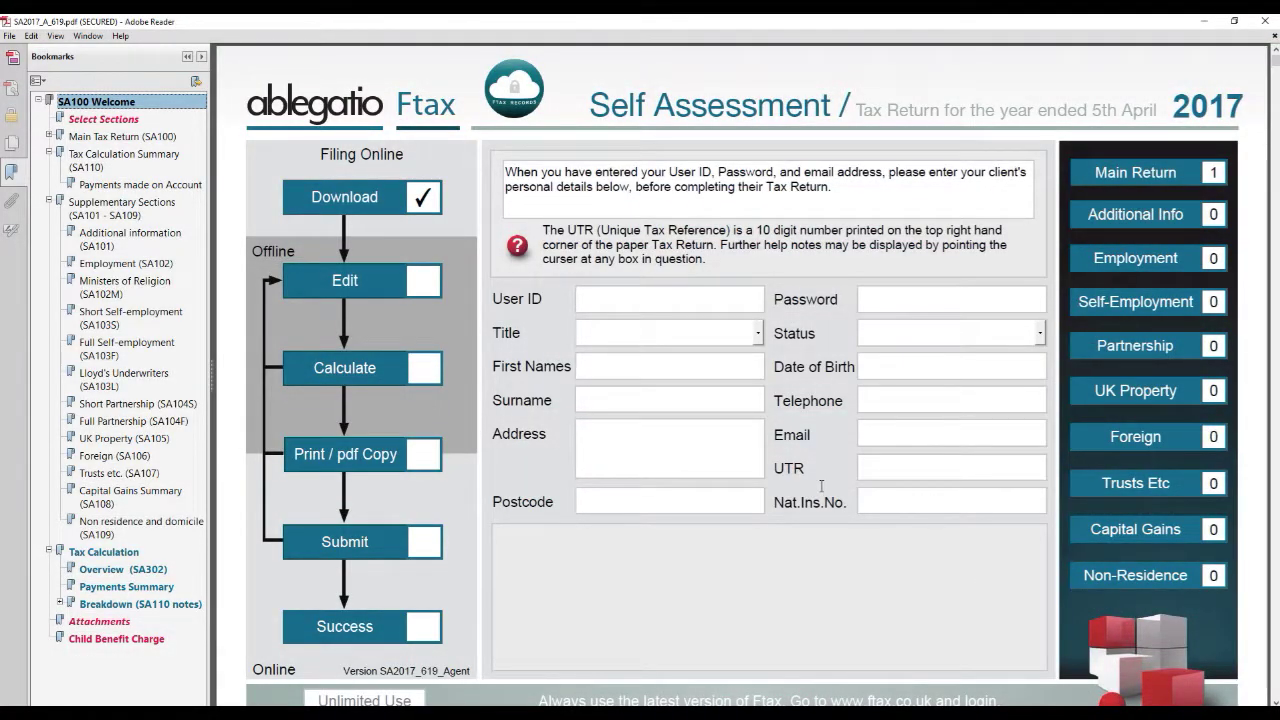
Step: Choose Special Notice from the form's red help icon menu
left_click(518, 245)
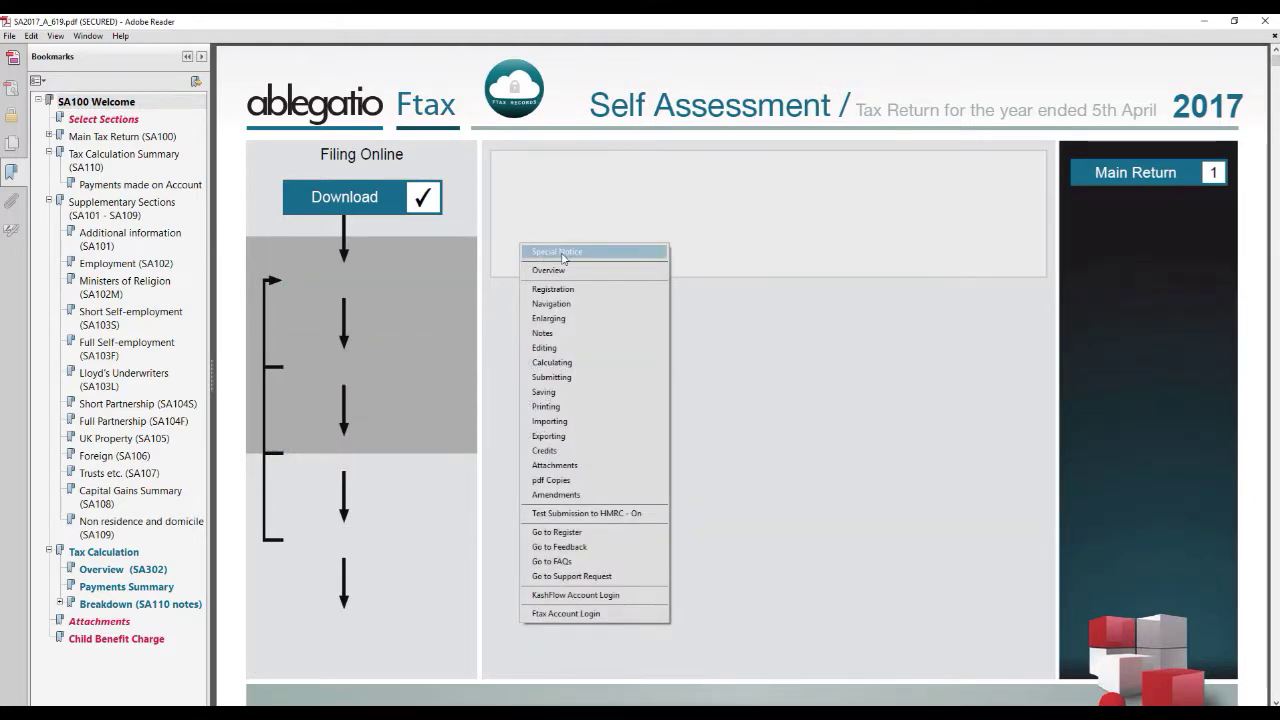
left_click(562, 253)
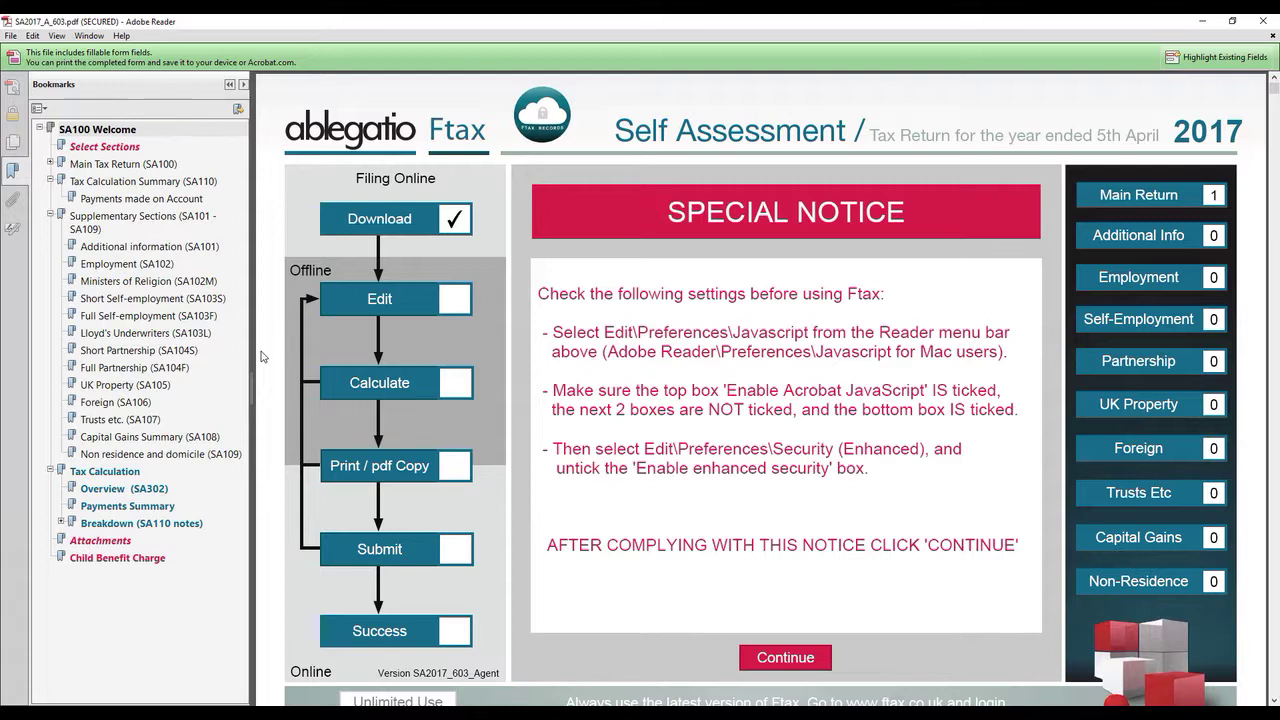
Step: In Reader preferences, tick Show console on errors and untick Enable Enhanced Security
left_click(32, 36)
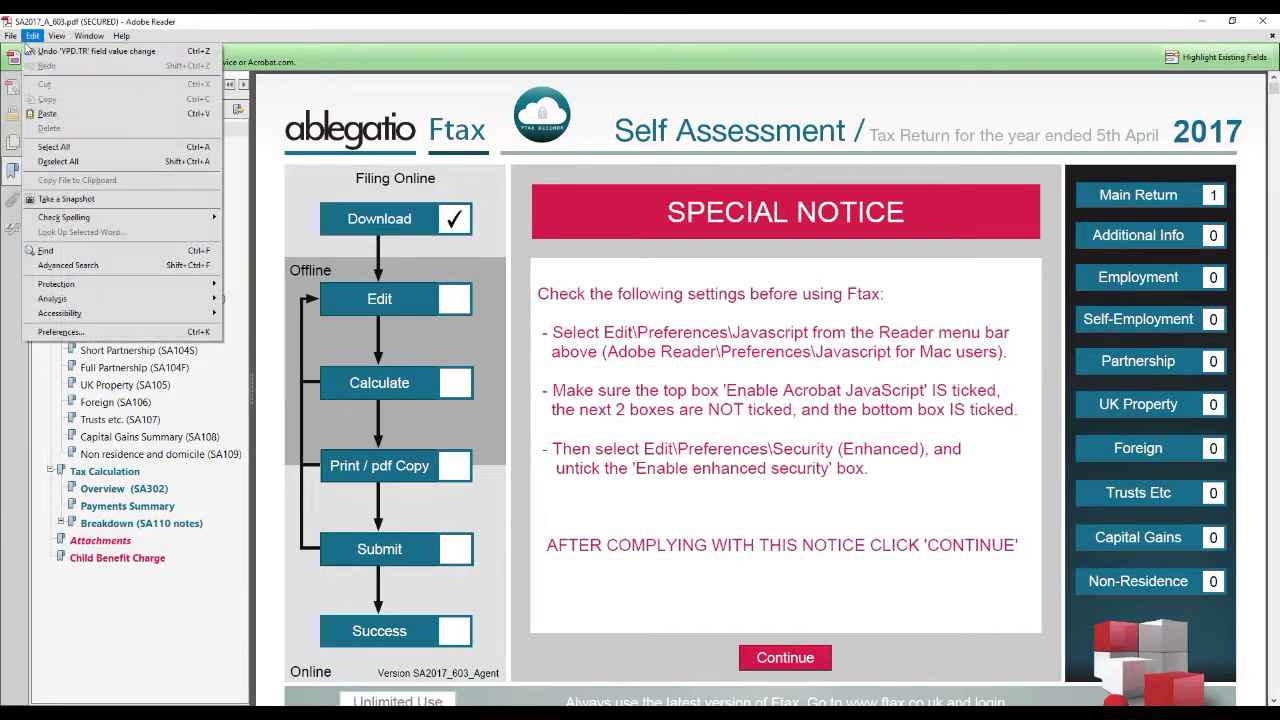
left_click(62, 334)
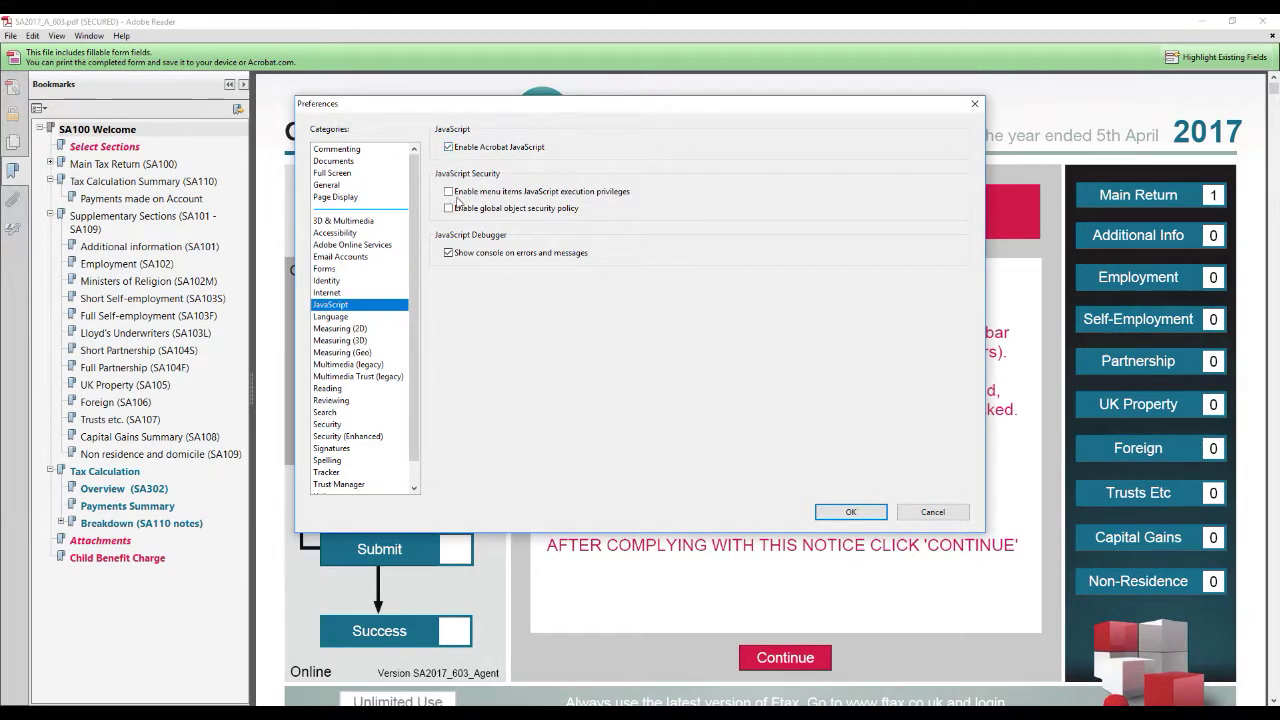
left_click(449, 253)
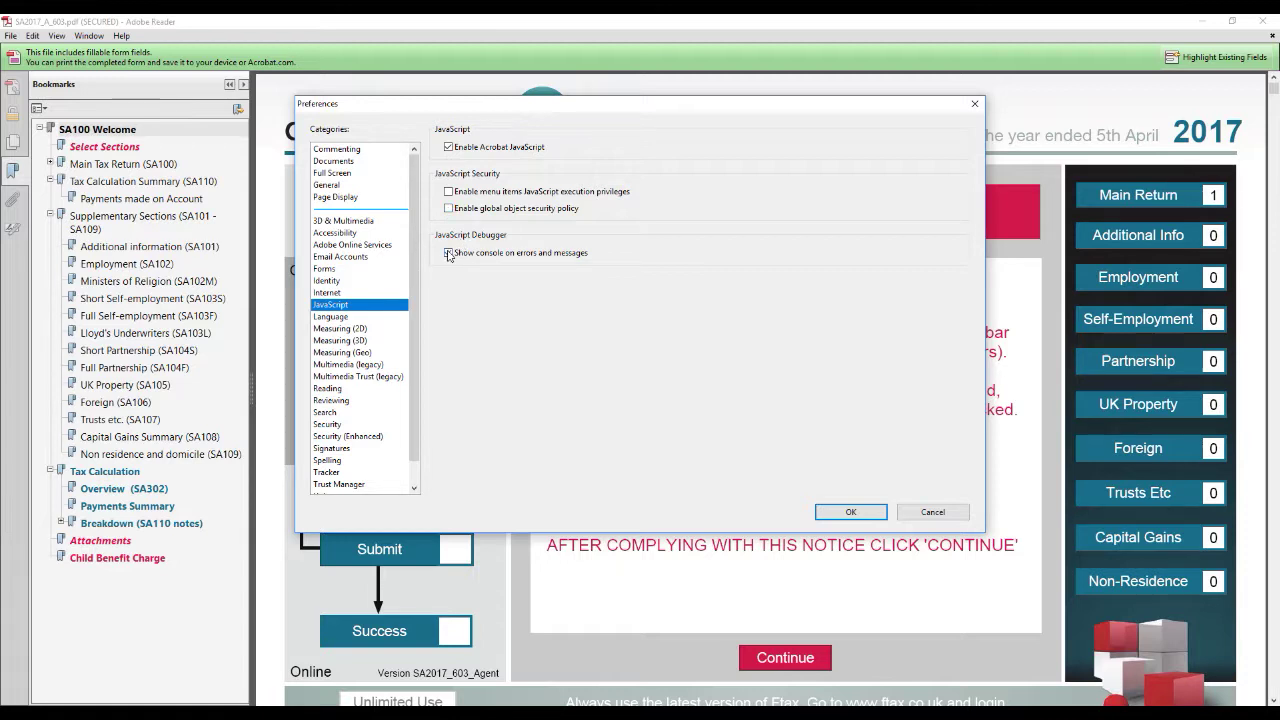
left_click(334, 437)
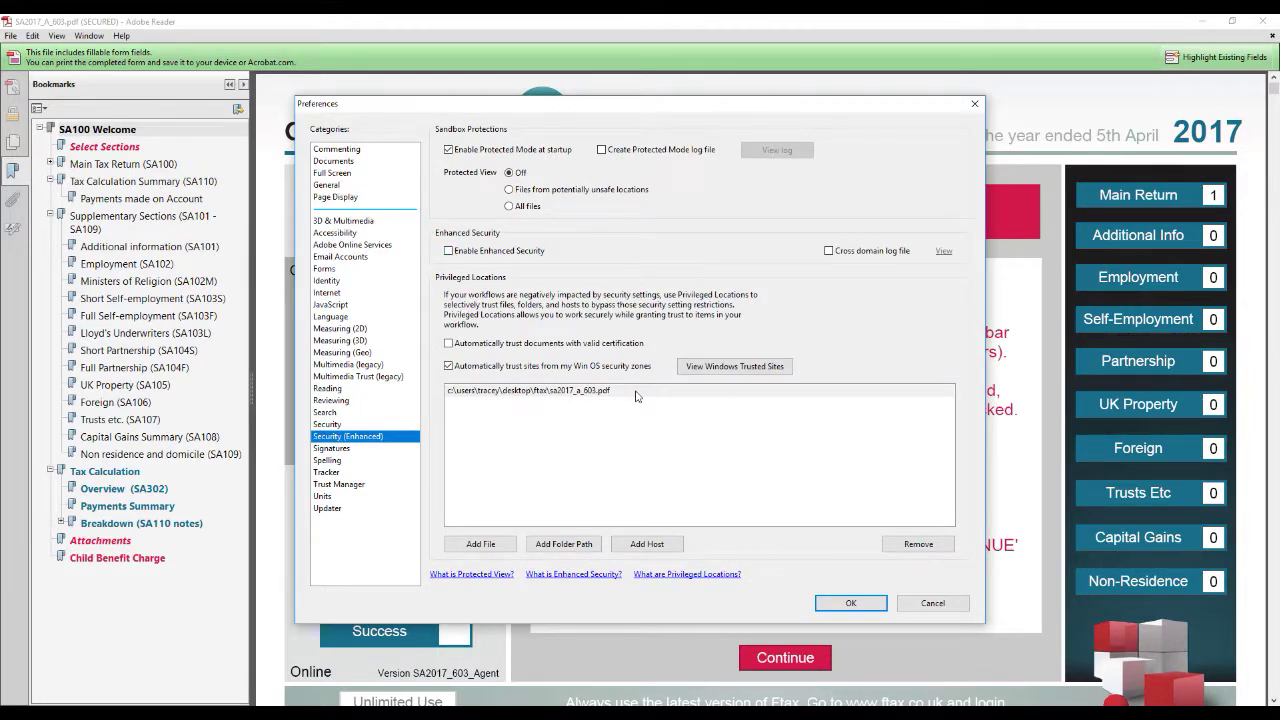
left_click(849, 608)
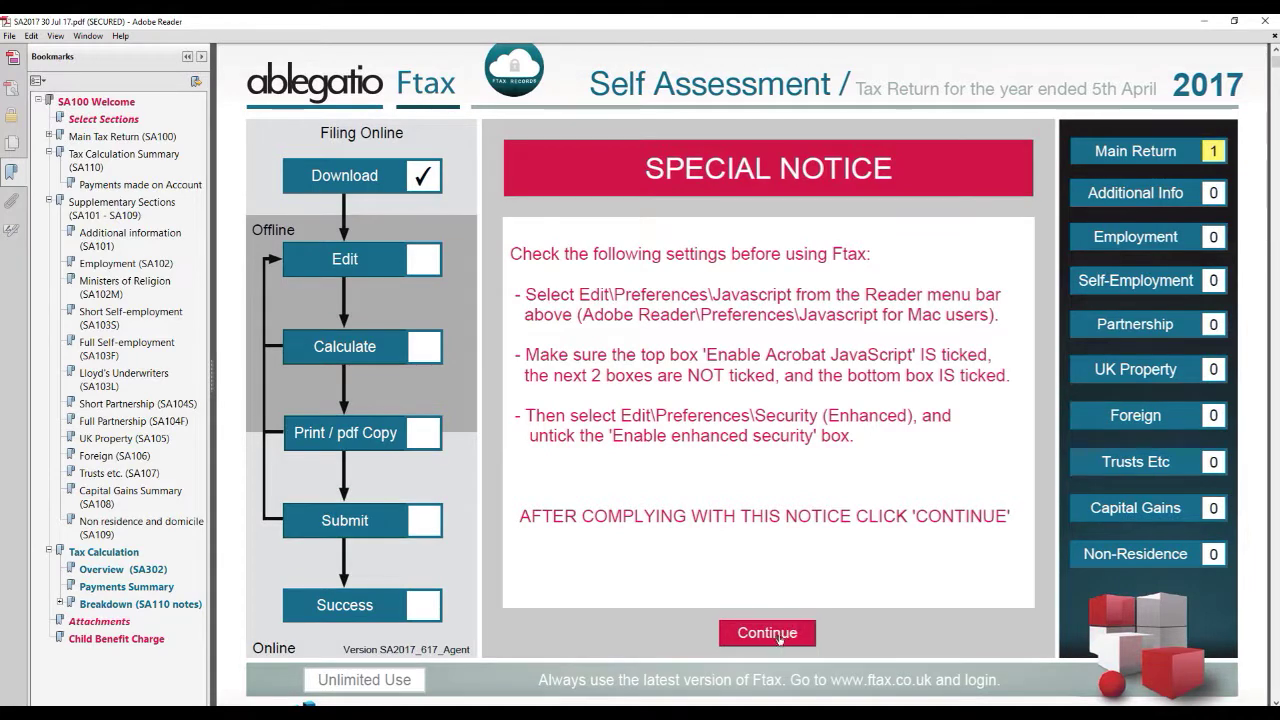
Step: Continue past the Special Notice and filing instructions, then choose Ftax Account Login from the help menu
left_click(782, 633)
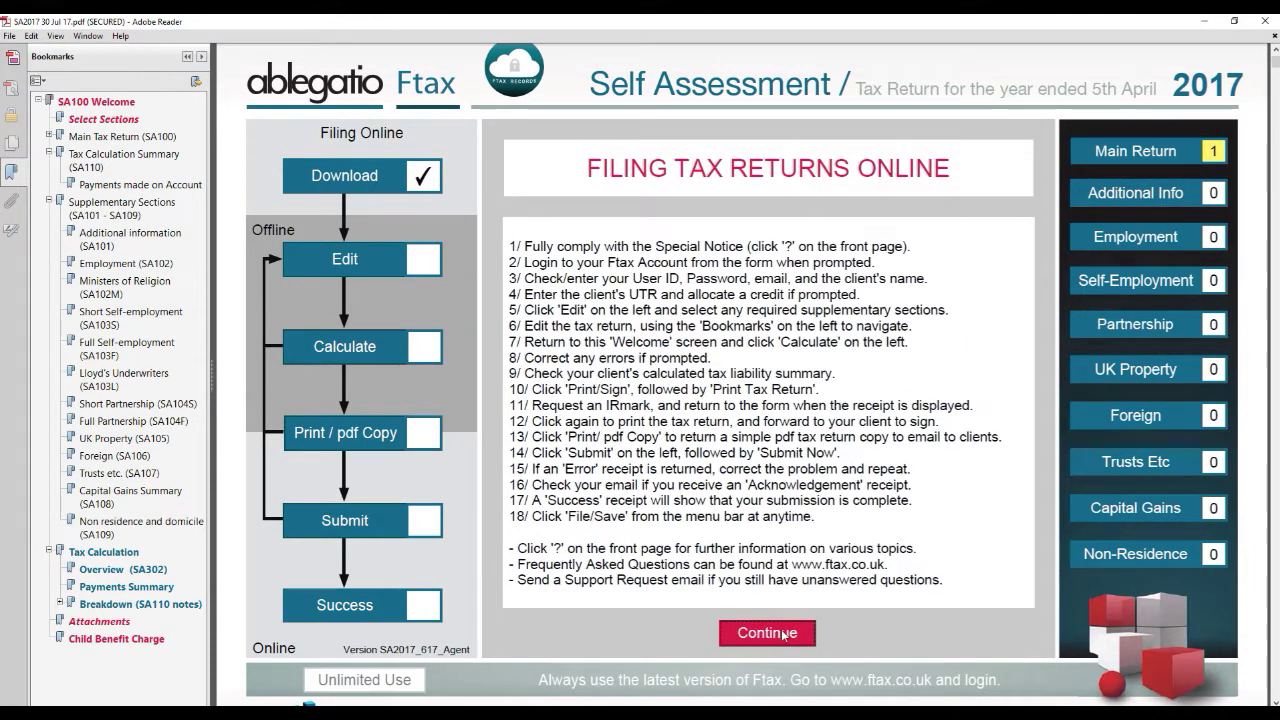
left_click(782, 633)
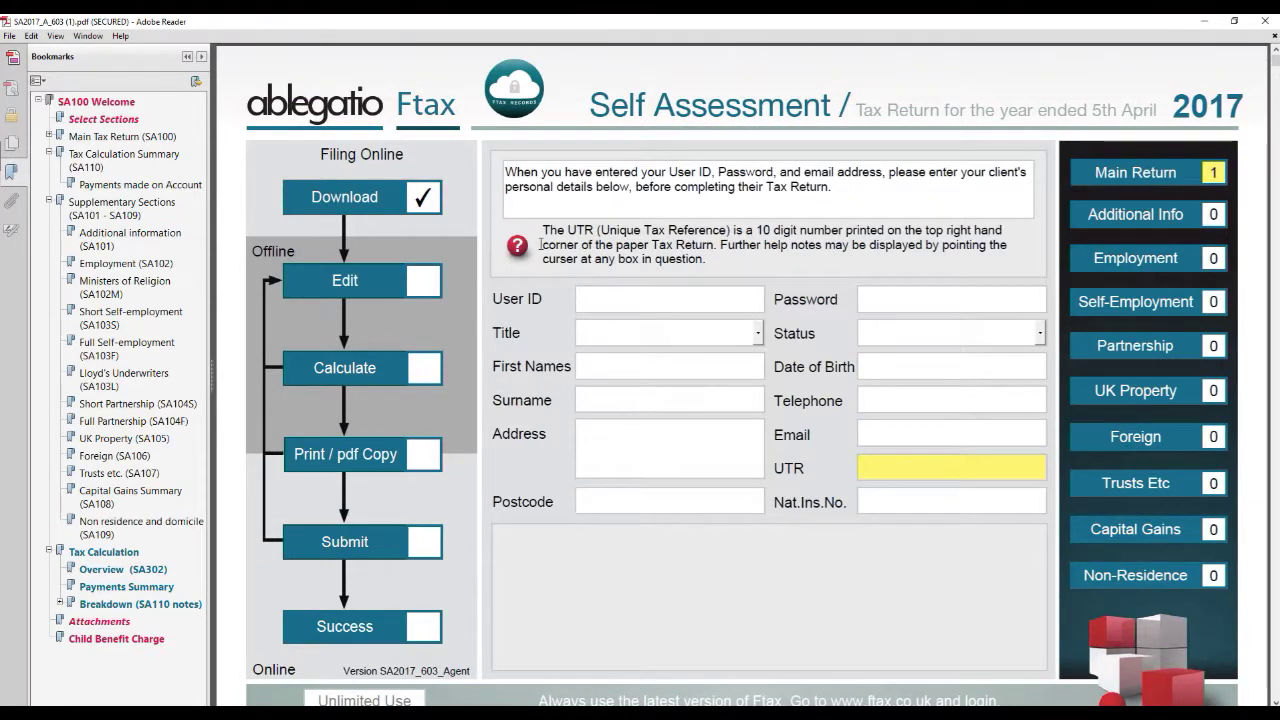
left_click(518, 246)
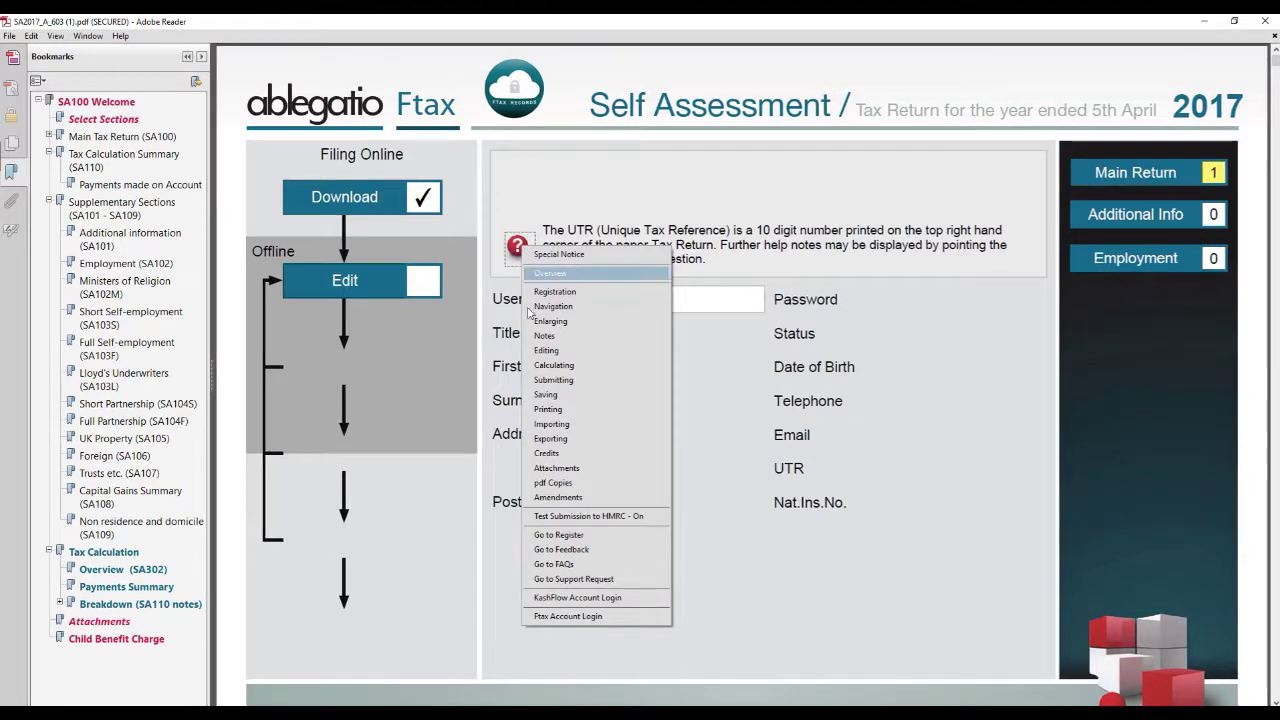
left_click(591, 617)
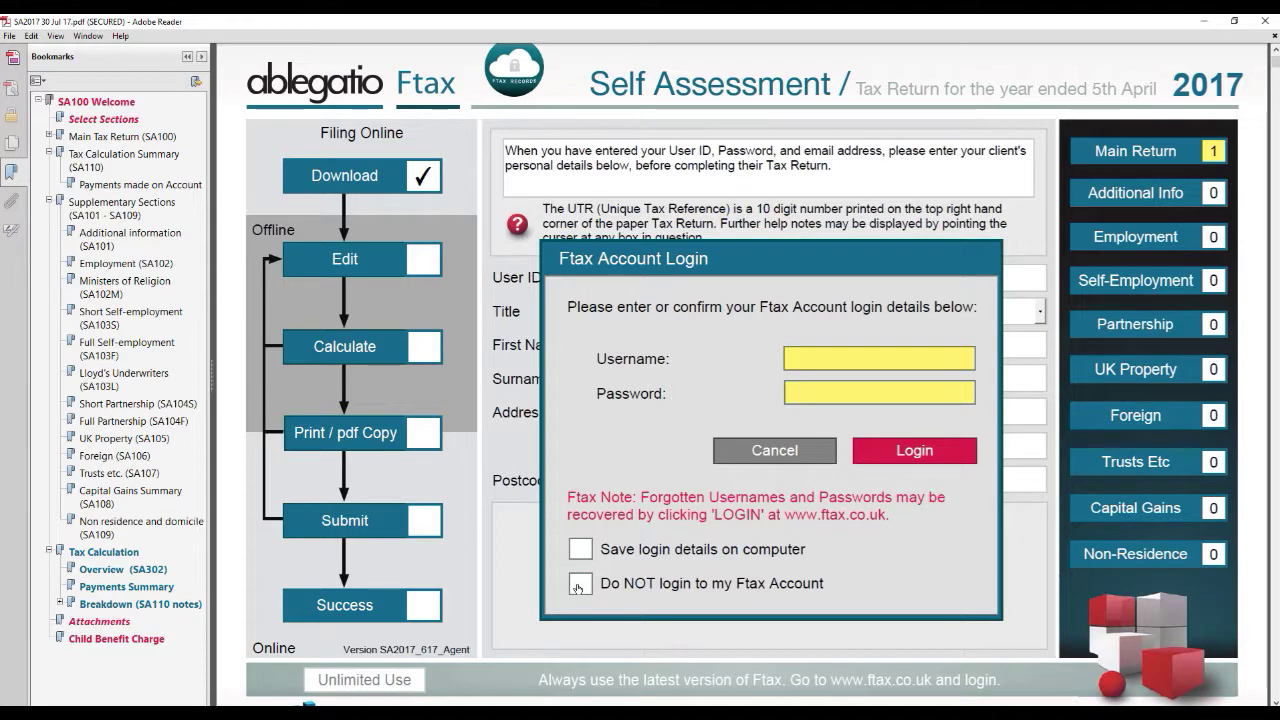
Step: Log in to Ftax with the account username and password, saving login details on this computer
left_click(821, 356)
type("Testagent2013")
key("Tab")
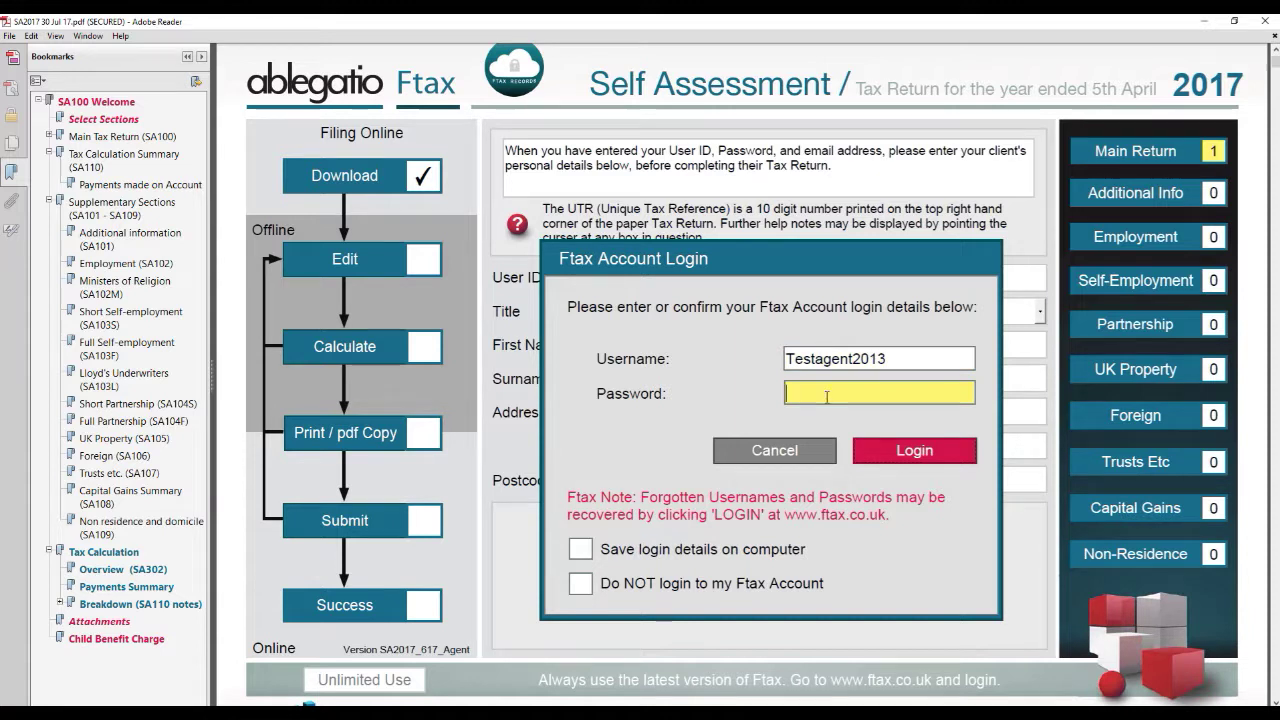
type("*********")
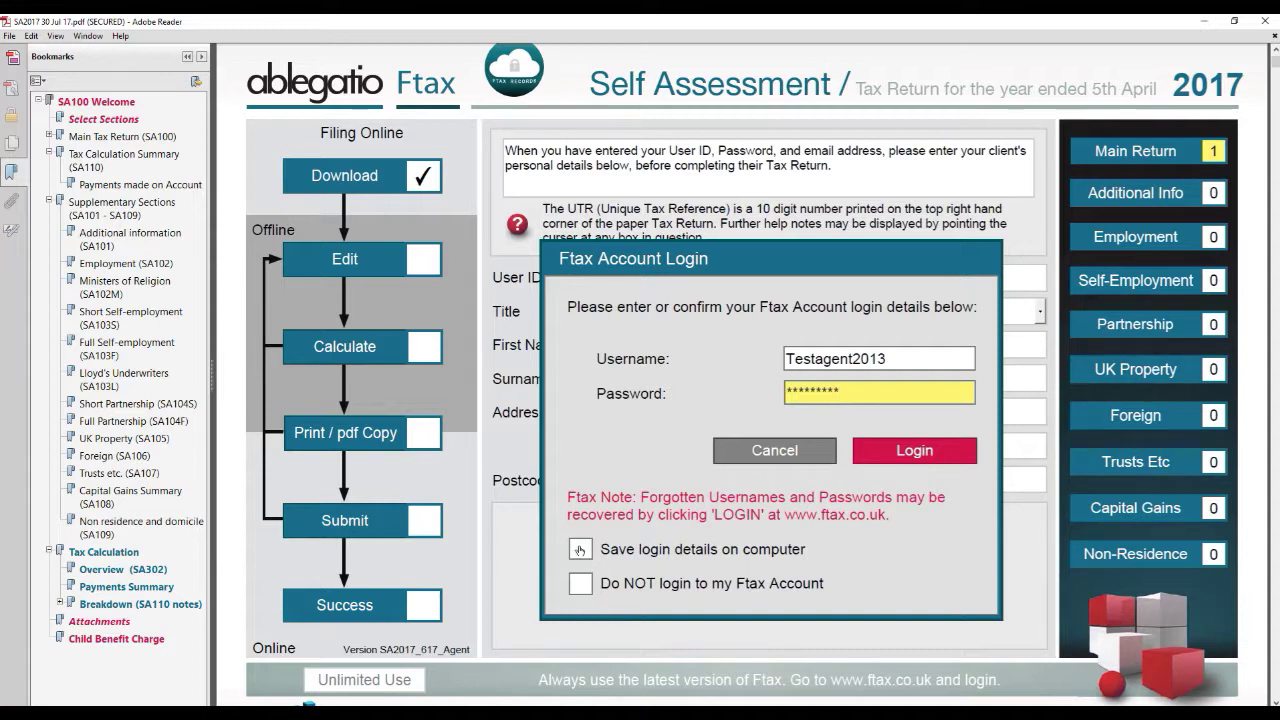
left_click(580, 549)
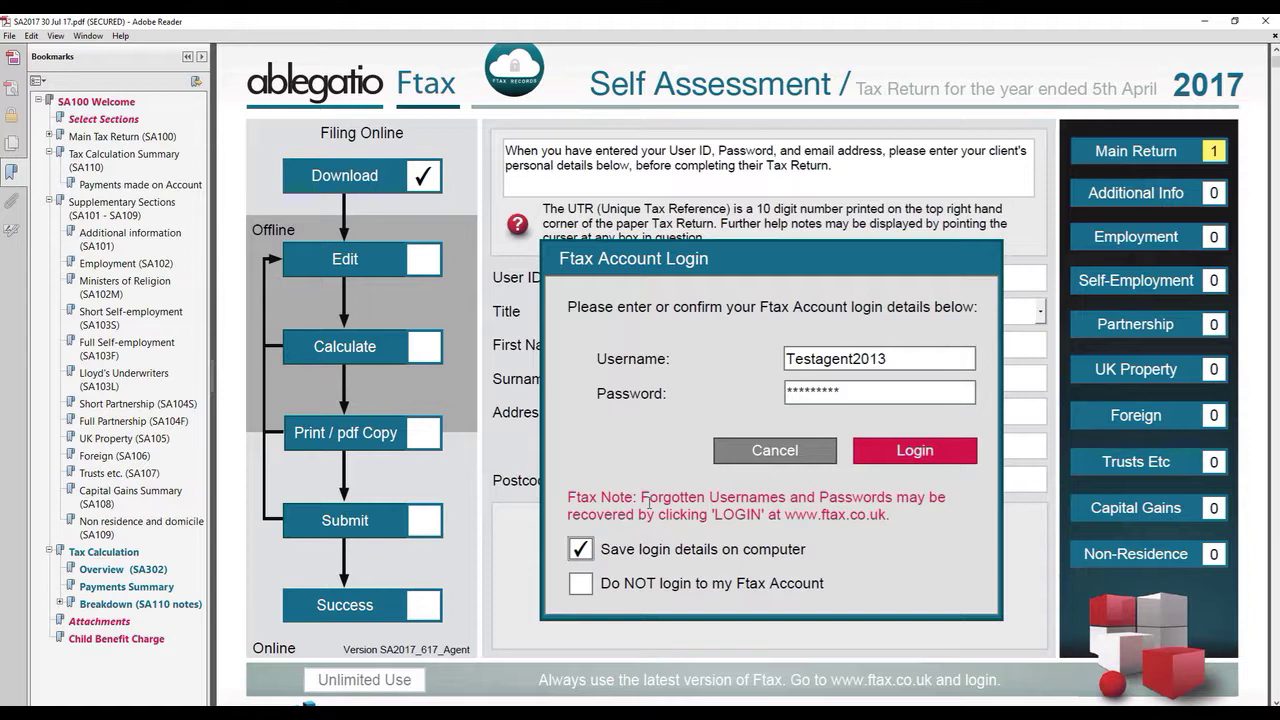
left_click(884, 448)
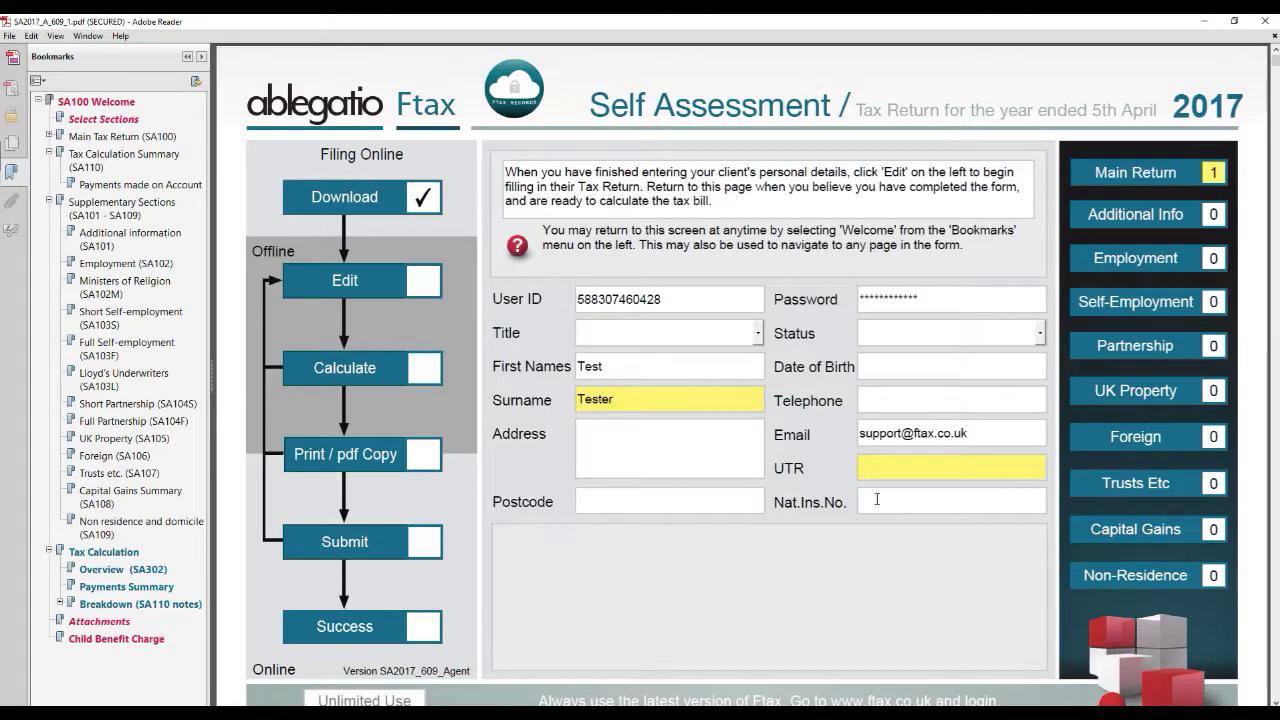
Step: Enter the client's UTR and accept allocating a 2017 SA100 credit to the client
left_click(953, 465)
type("1122")
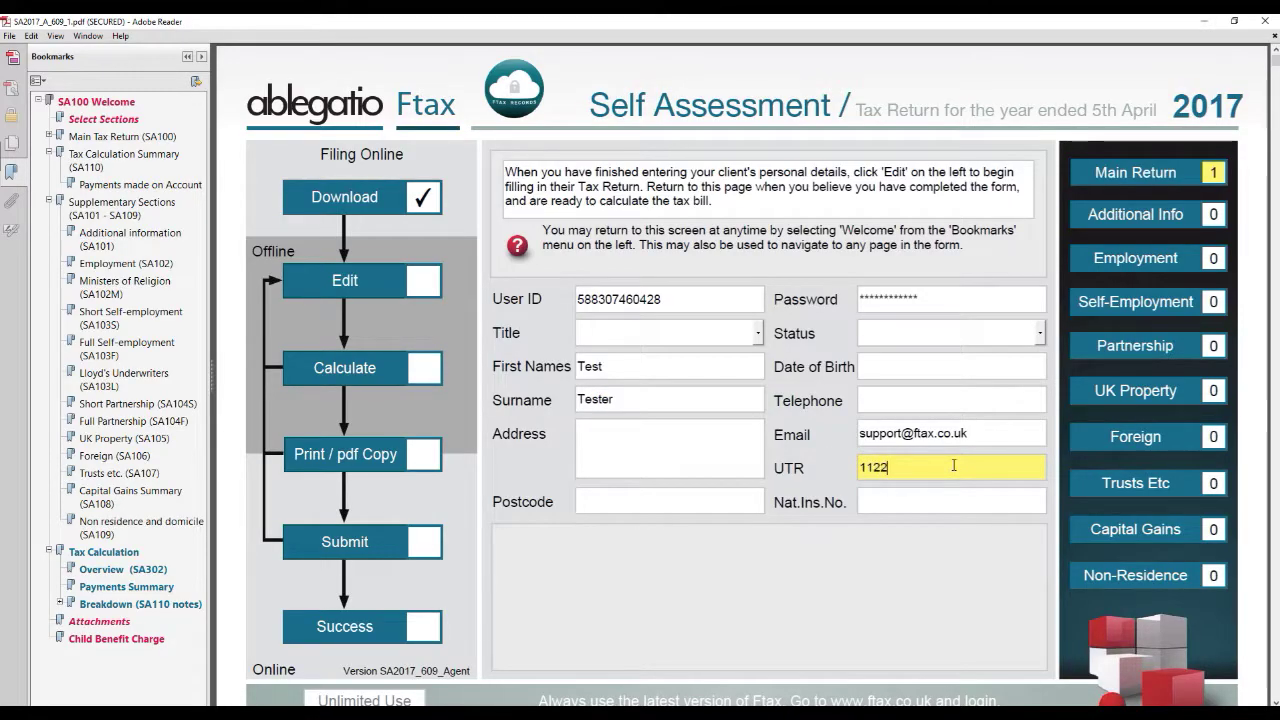
type("334455")
key("Return")
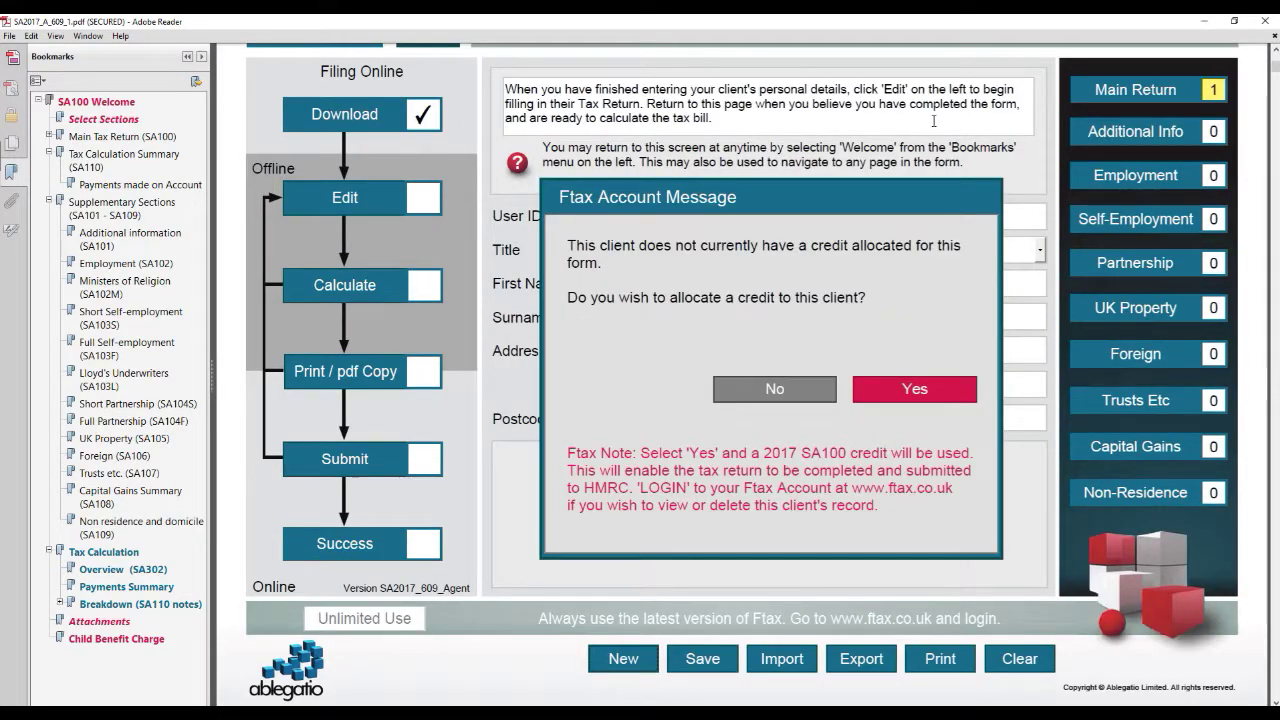
left_click(907, 389)
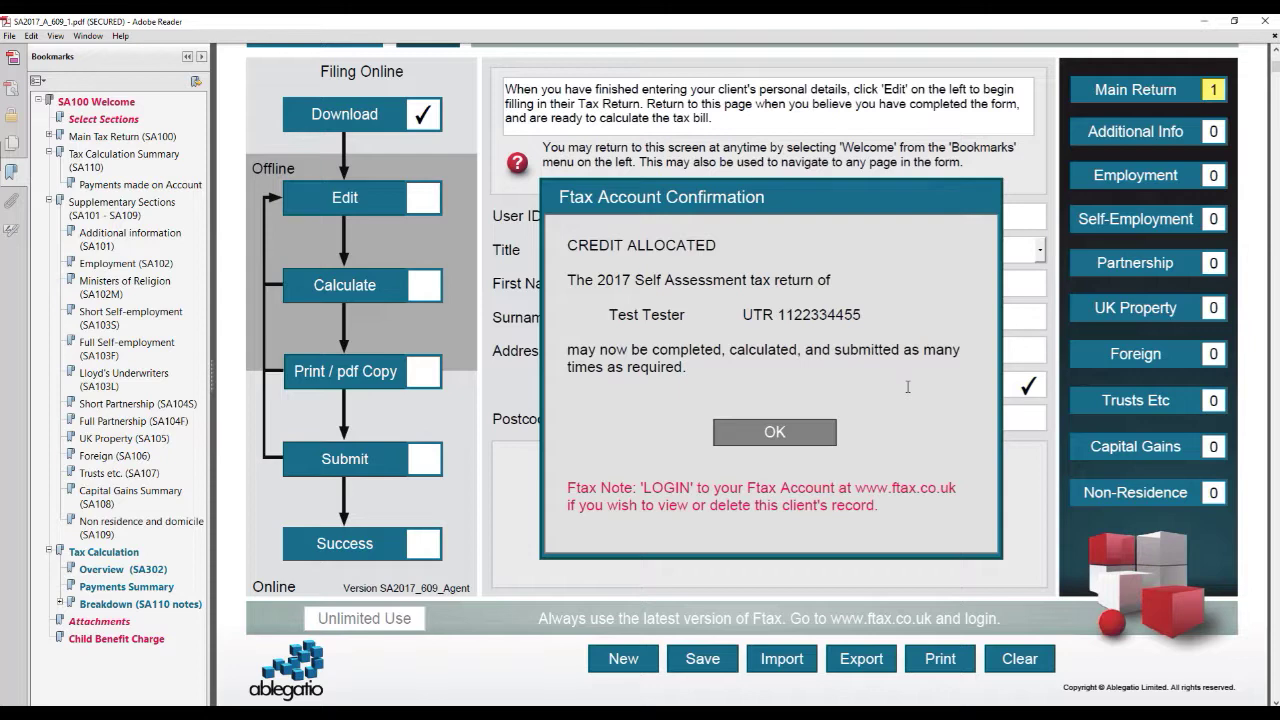
left_click(791, 438)
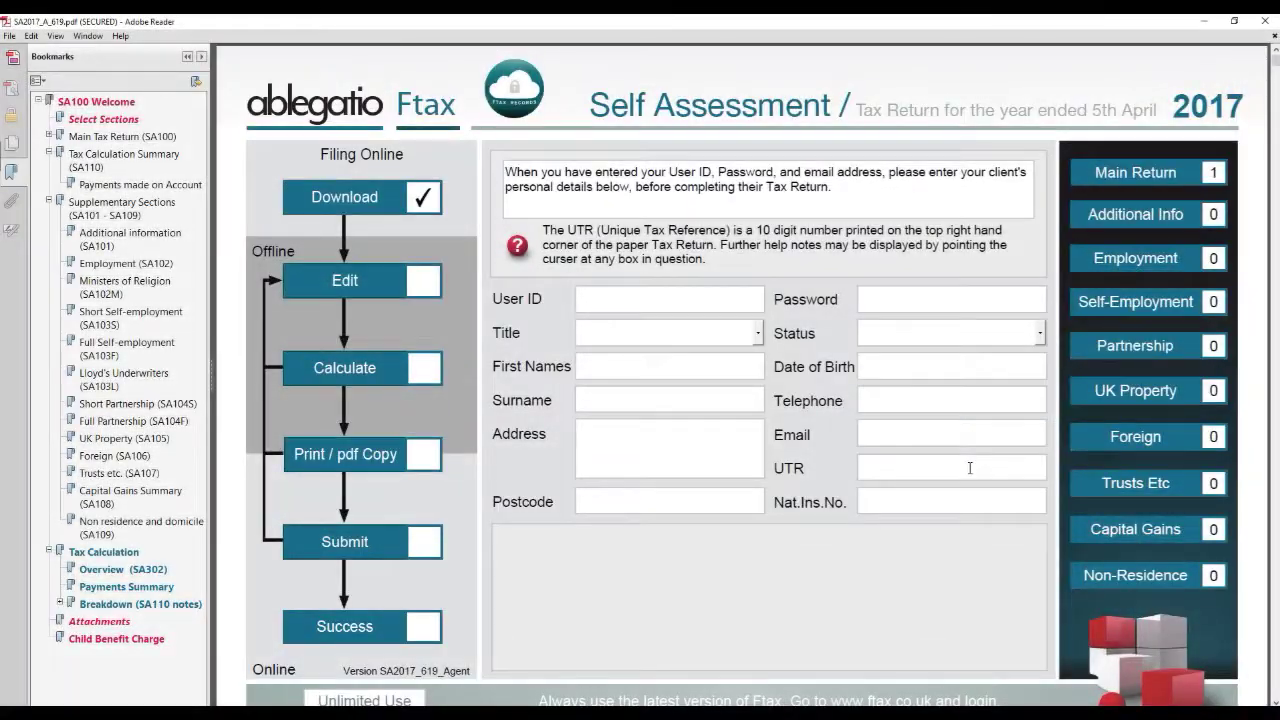
Step: Fill in the client's first name, surname and UTR on the new form
mouse_move(969, 470)
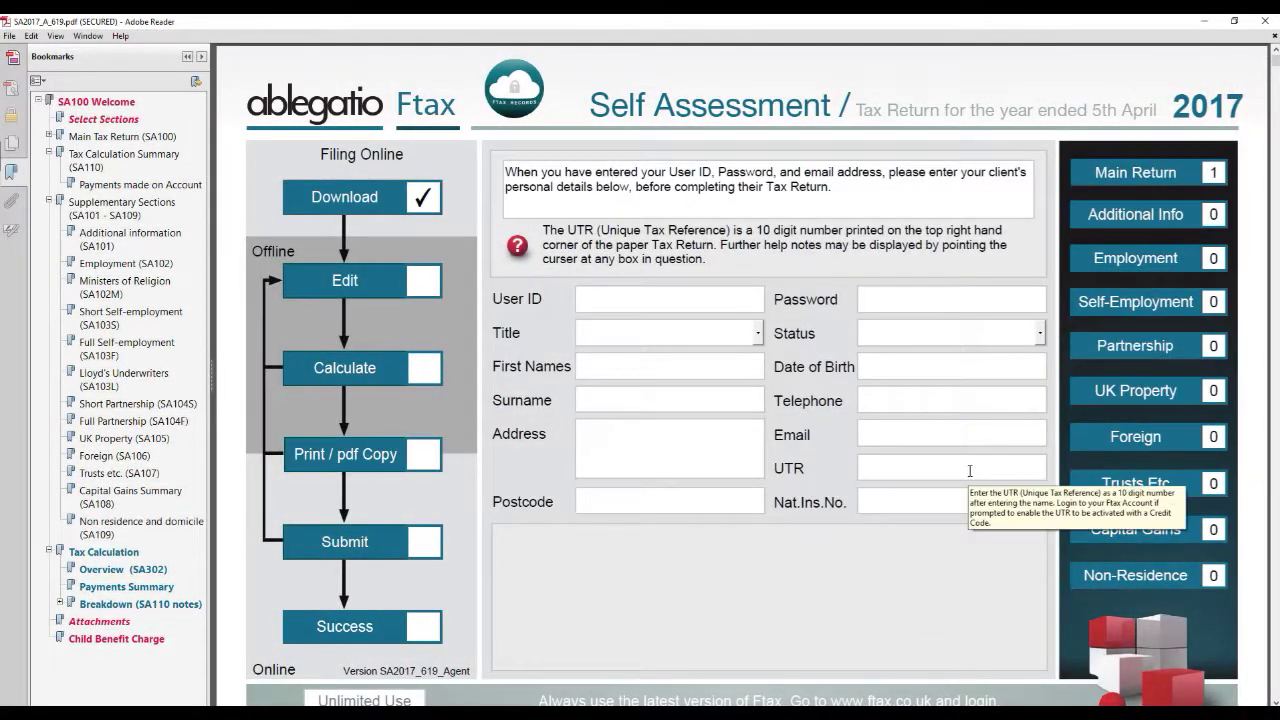
left_click(969, 470)
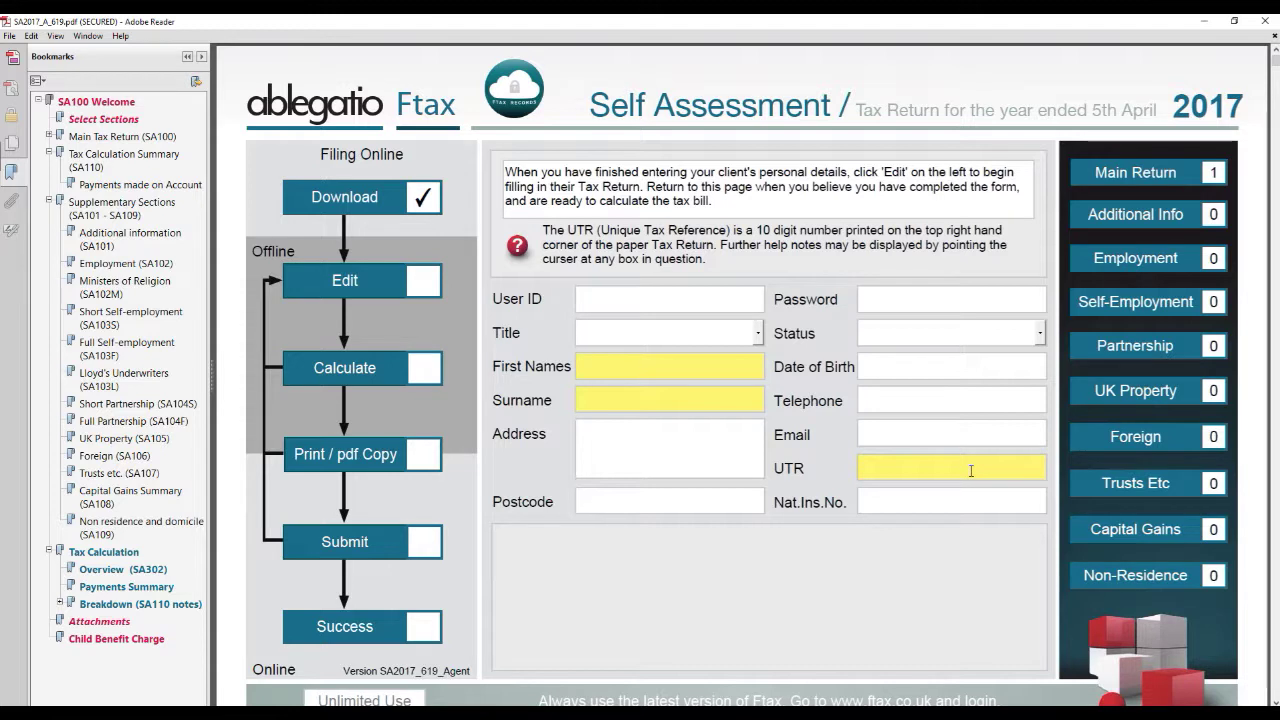
type("Test")
key("Tab")
type("Tester")
left_click(930, 464)
type("1122")
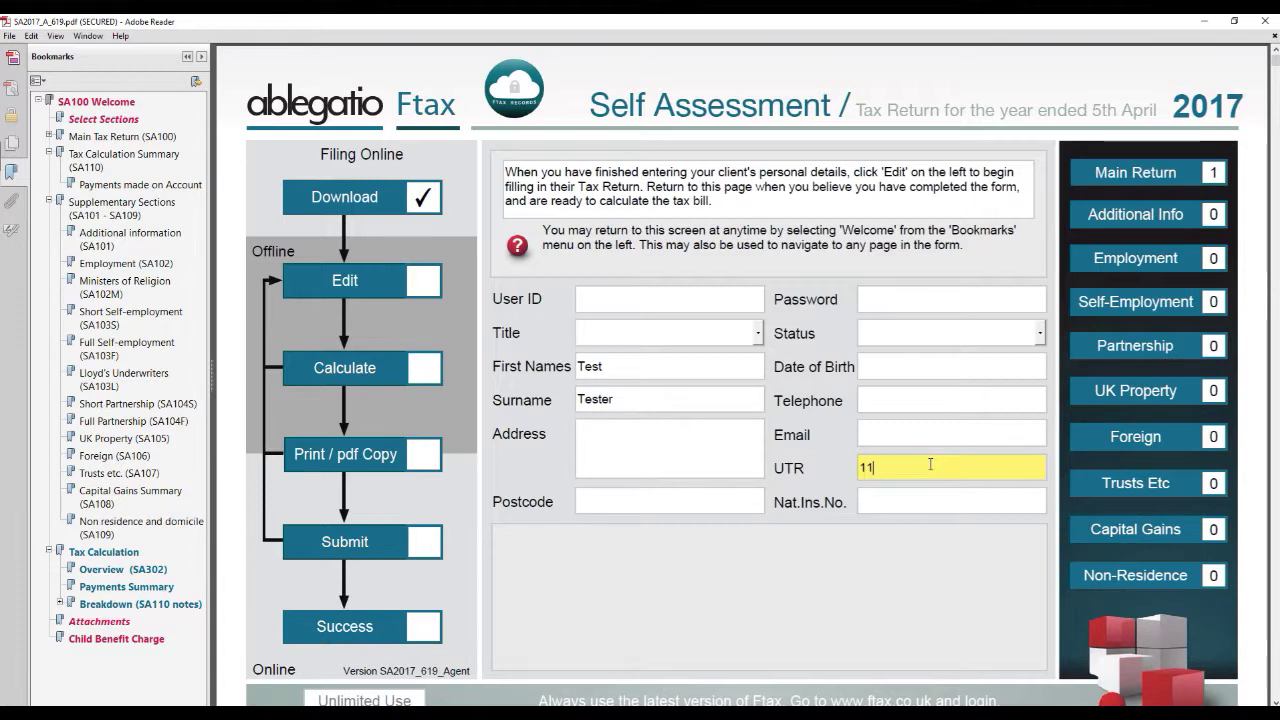
type("334455")
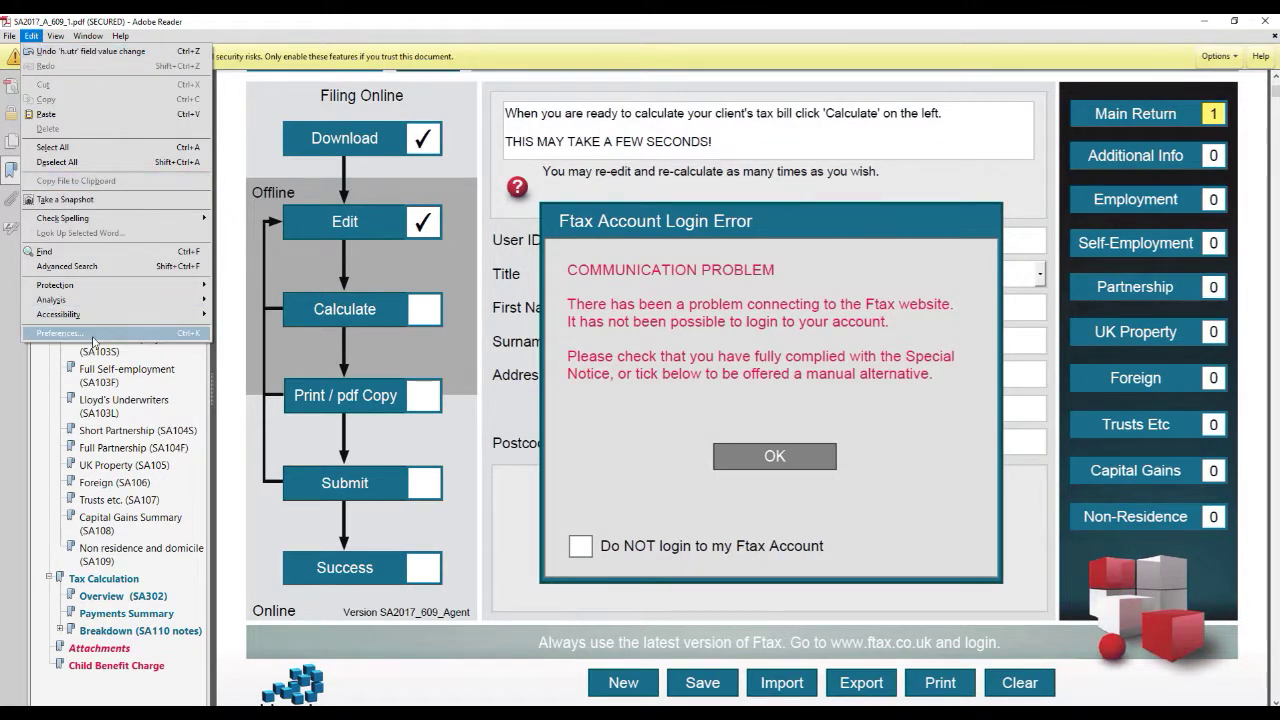
Step: Open Trust Manager's internet access settings for PDF files from Reader preferences
left_click(60, 333)
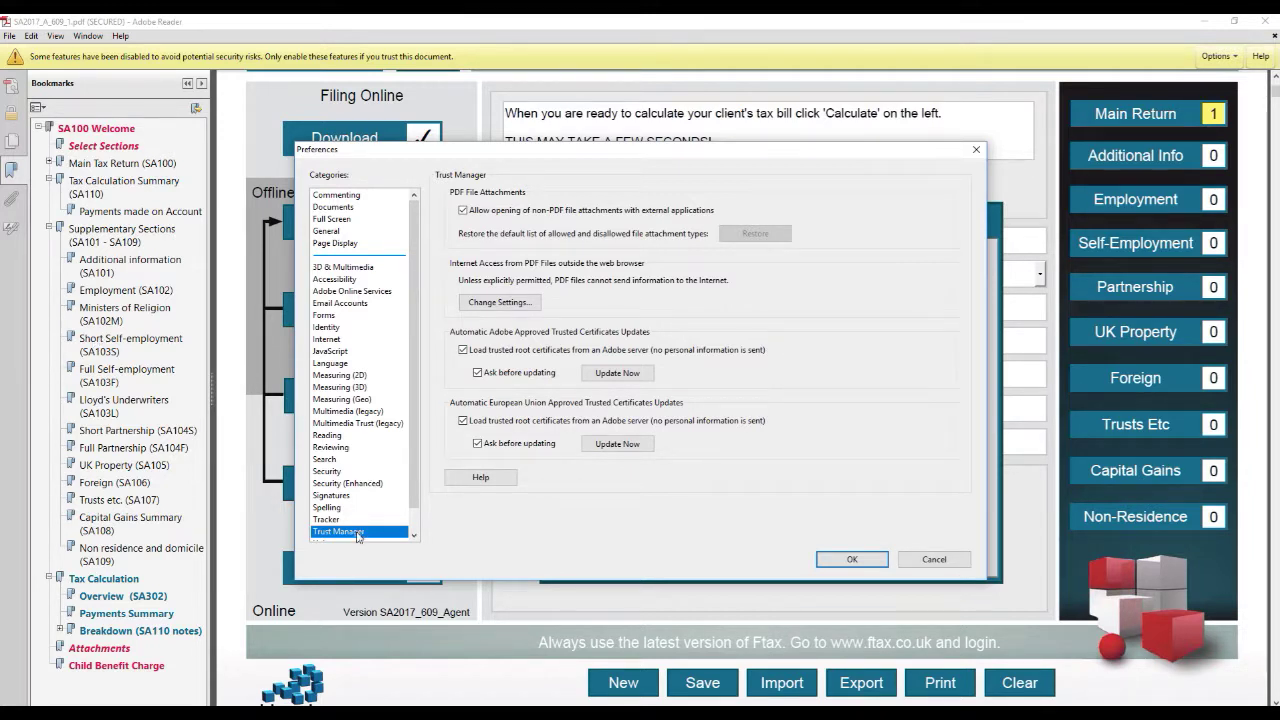
left_click(499, 302)
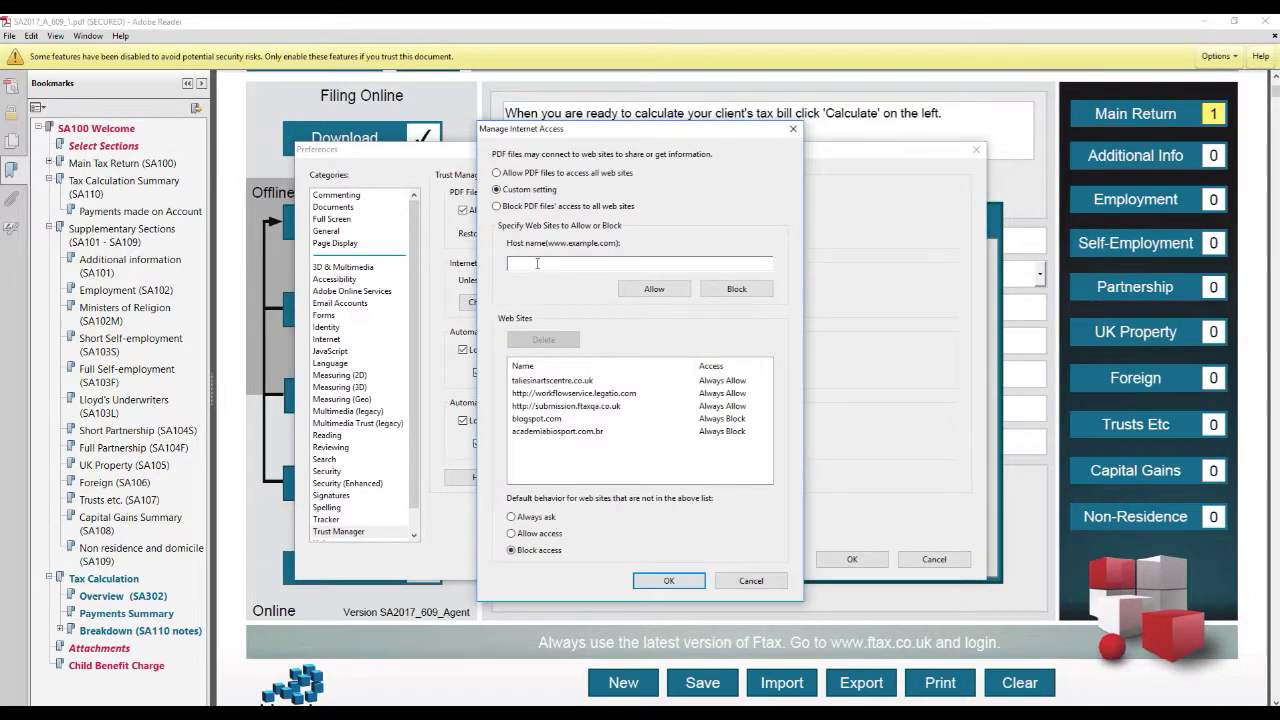